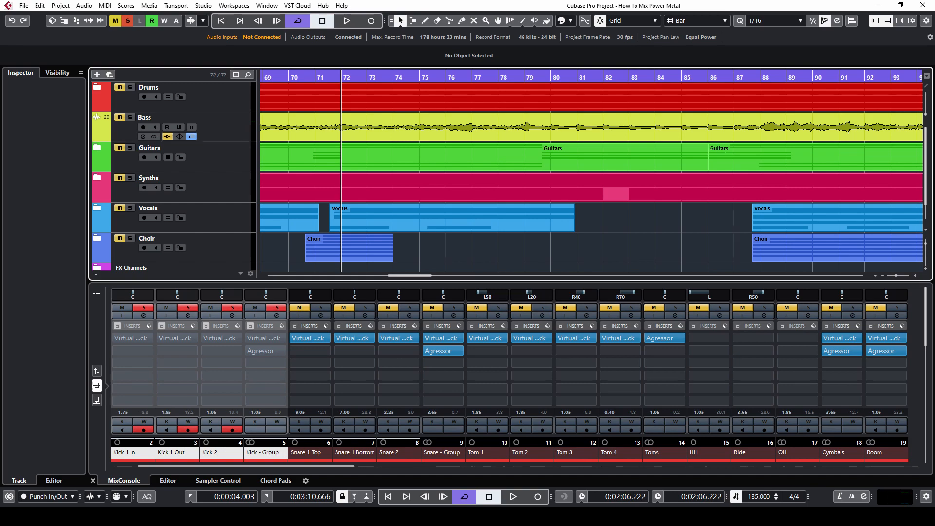
- Play the soloed kick channels and toggle their insert bypass to compare the processed and unprocessed sound
{"action": "key", "text": "space"}
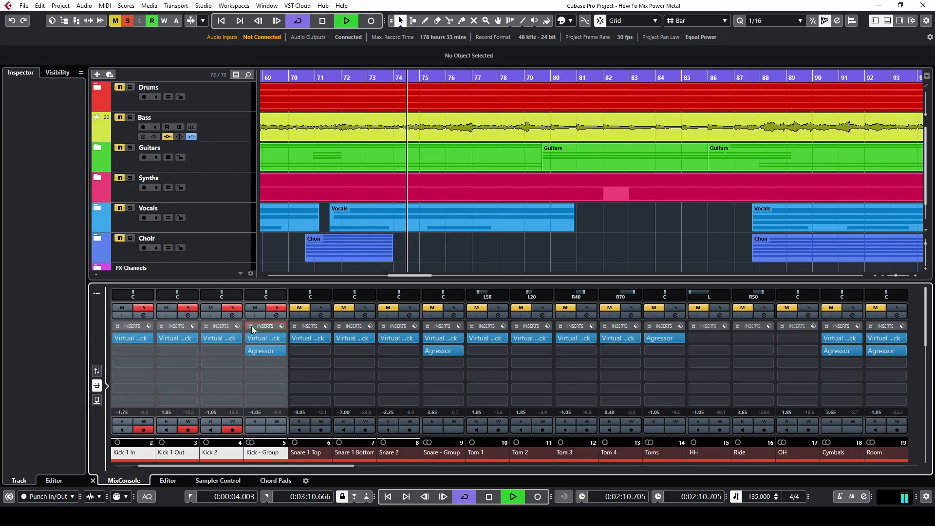
{"action": "left_click", "coordinate": [252, 326]}
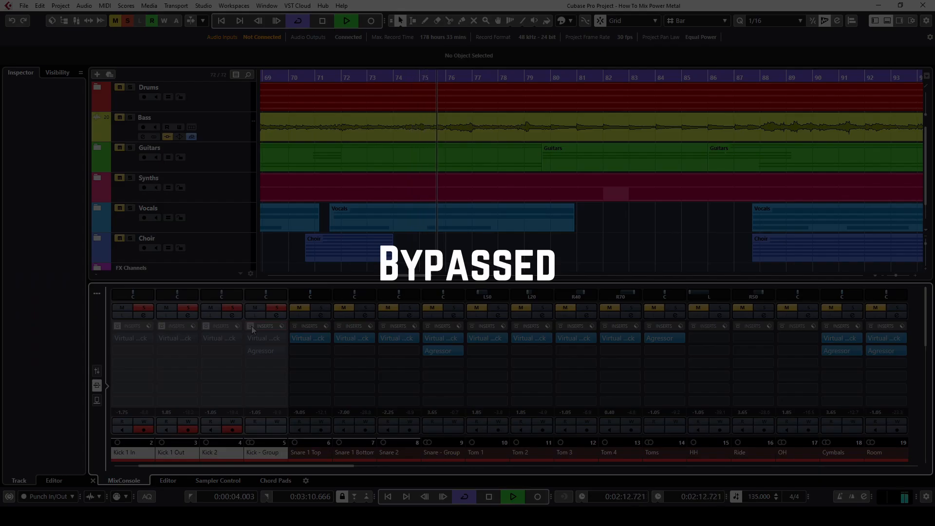
{"action": "left_click", "coordinate": [251, 326]}
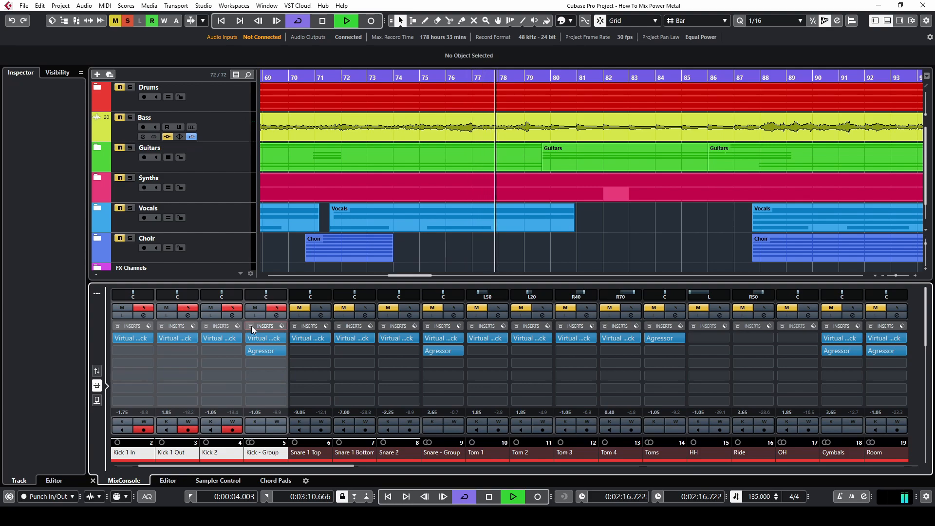
{"action": "left_click", "coordinate": [252, 326]}
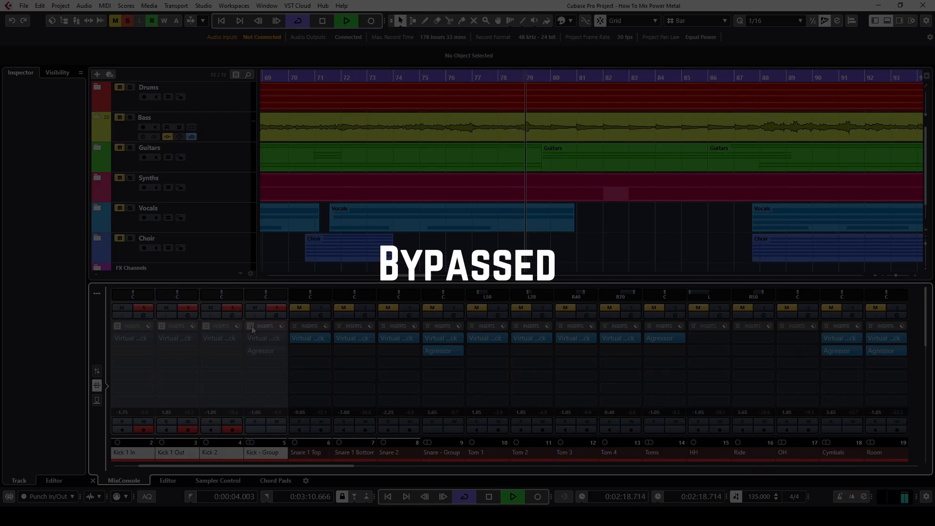
{"action": "left_click", "coordinate": [252, 326]}
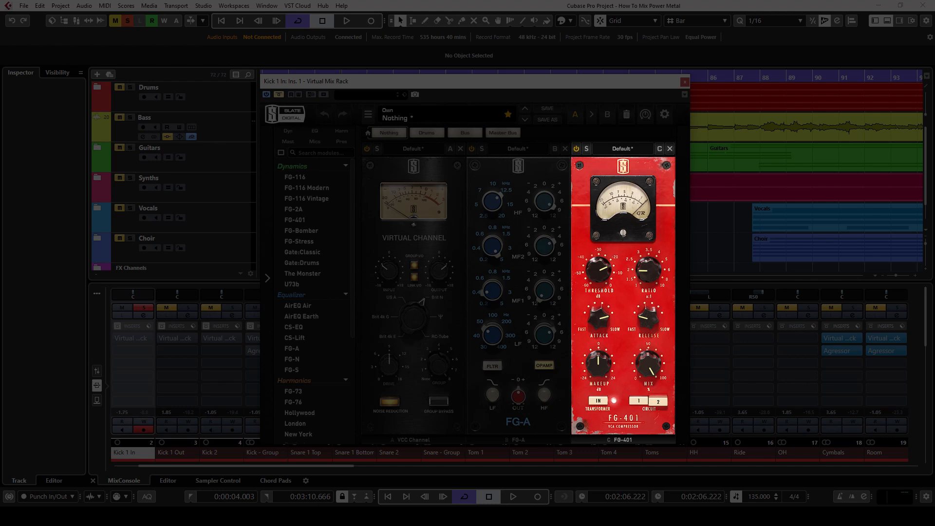
- Examine the Virtual Channel settings and the FG-A equalizer's gains and frequencies in the Kick 1 In Virtual Mix Rack
{"action": "mouse_move", "coordinate": [440, 364]}
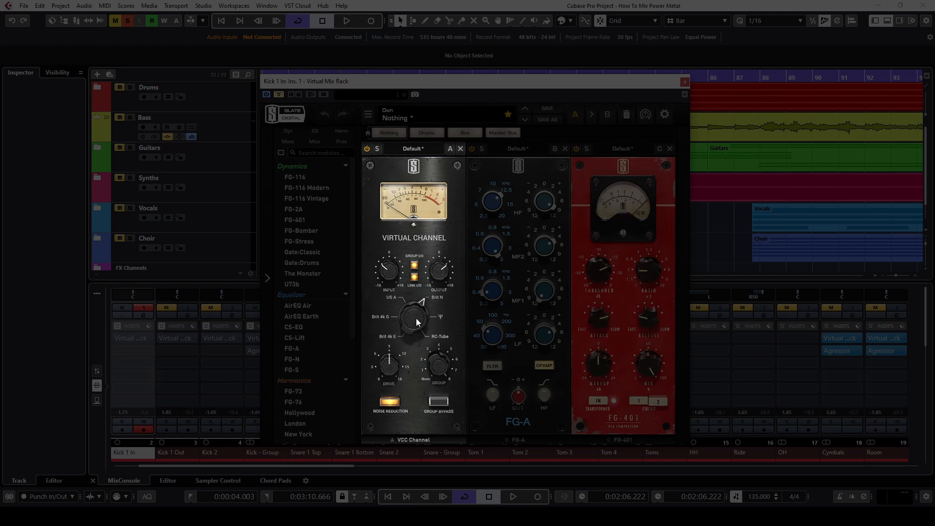
{"action": "mouse_move", "coordinate": [394, 364]}
{"action": "mouse_move", "coordinate": [391, 270]}
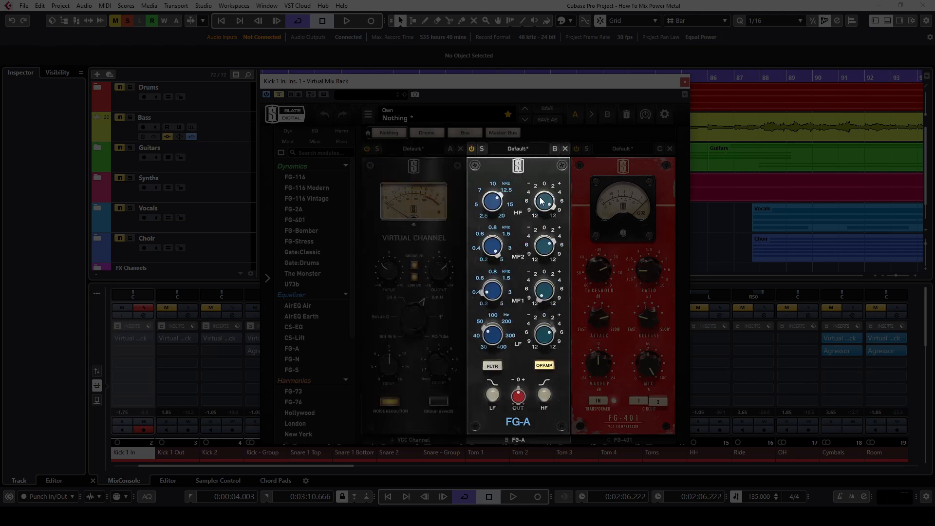
{"action": "mouse_move", "coordinate": [545, 203]}
{"action": "mouse_move", "coordinate": [498, 210]}
{"action": "mouse_move", "coordinate": [495, 251]}
{"action": "mouse_move", "coordinate": [488, 291]}
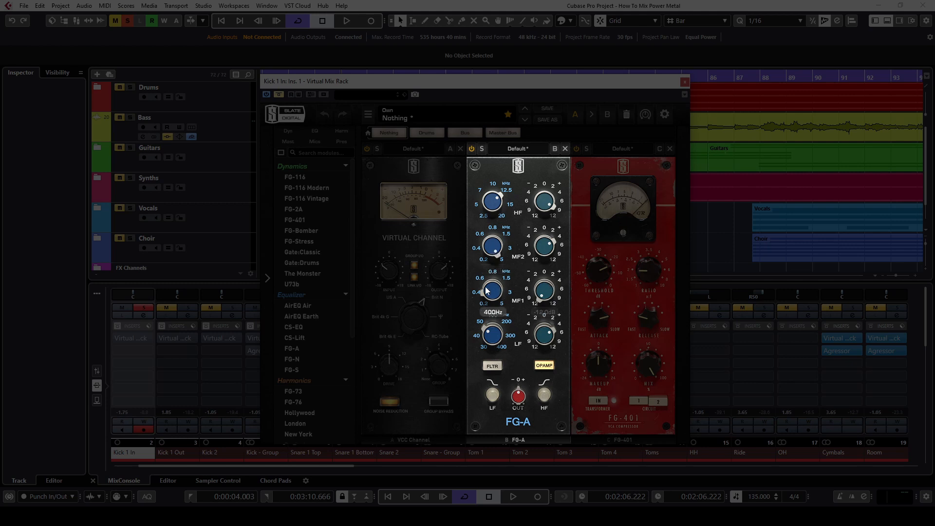
{"action": "mouse_move", "coordinate": [552, 341]}
{"action": "mouse_move", "coordinate": [496, 340]}
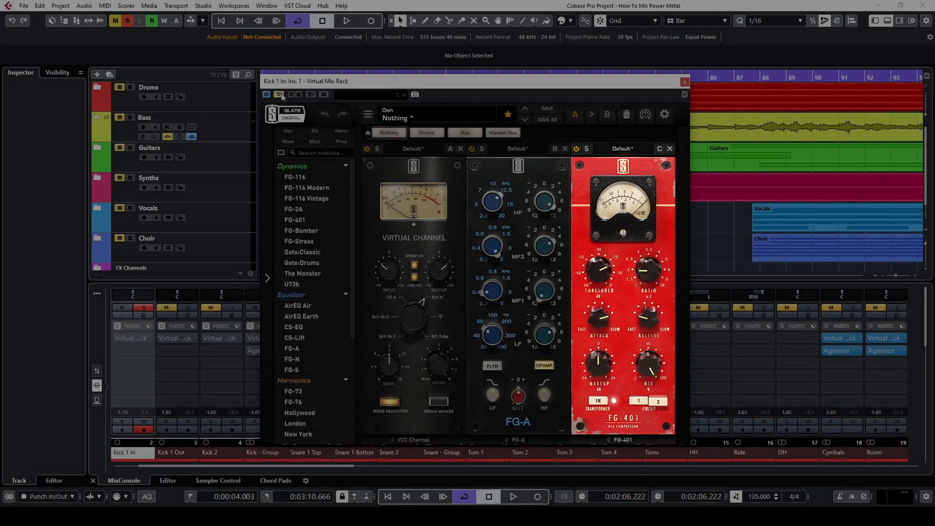
- Toggle the Kick 1 In Virtual Mix Rack bypass during playback to compare the sound with and without processing
{"action": "left_click", "coordinate": [279, 95]}
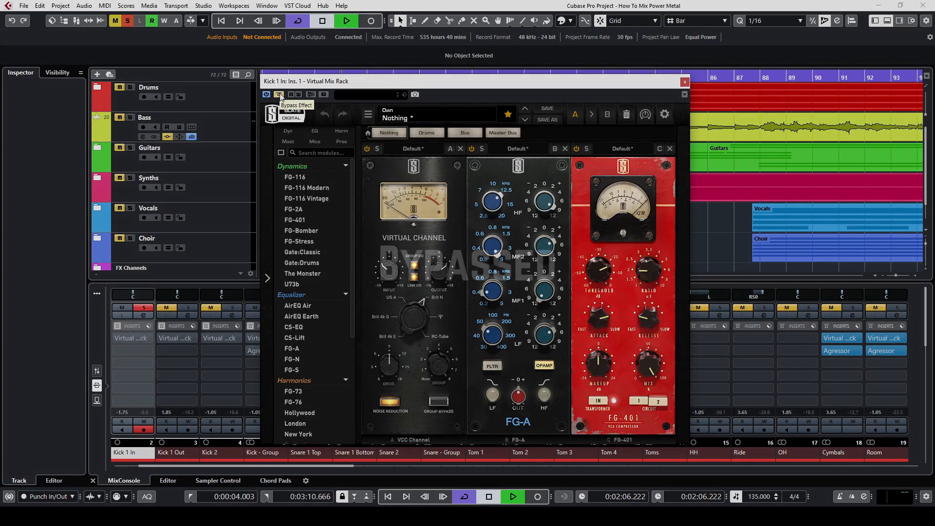
{"action": "left_click", "coordinate": [282, 94]}
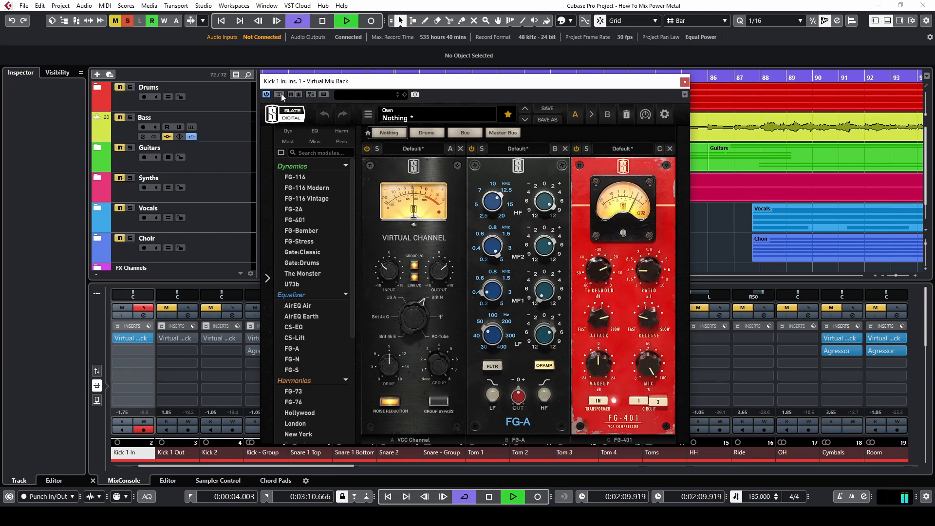
{"action": "left_click", "coordinate": [282, 95]}
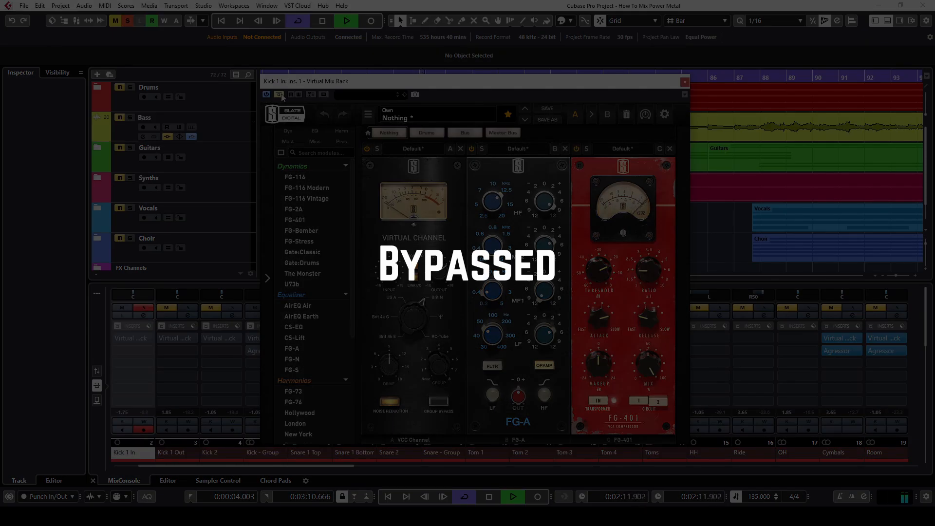
{"action": "left_click", "coordinate": [281, 95]}
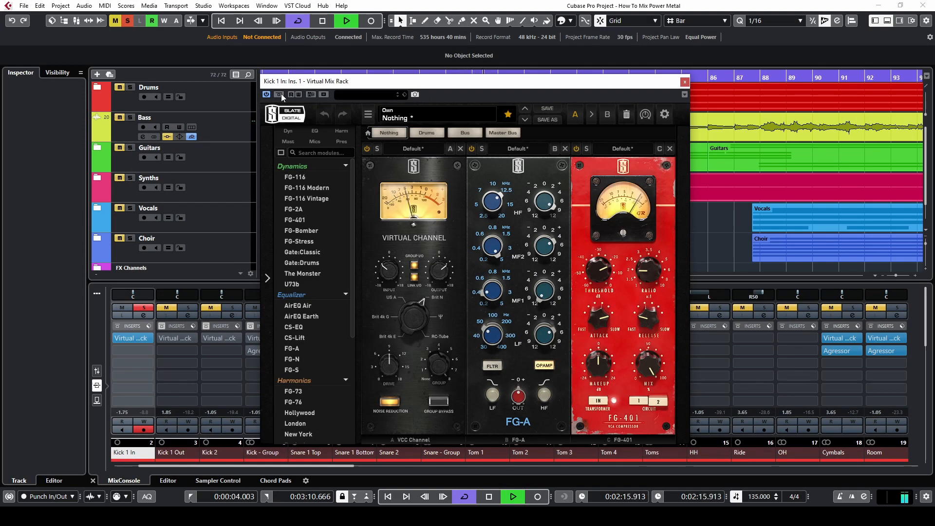
{"action": "left_click", "coordinate": [281, 94]}
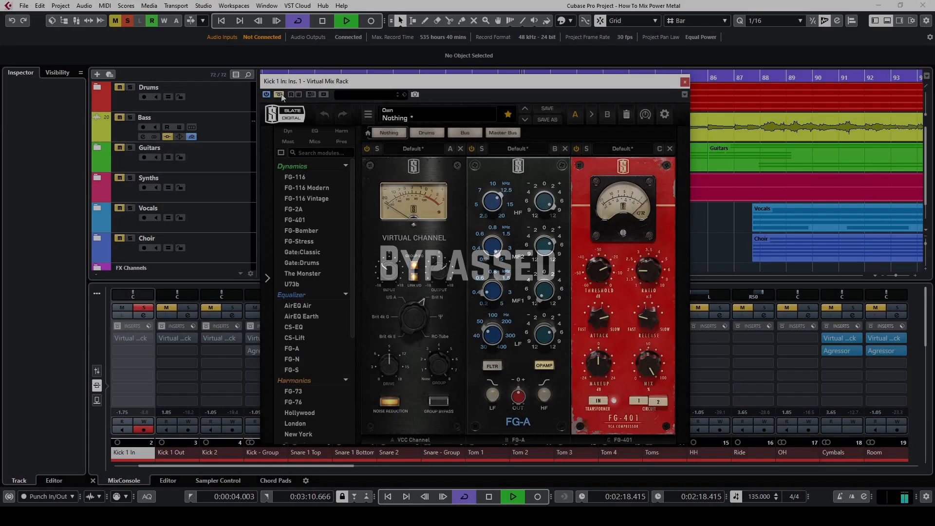
{"action": "left_click", "coordinate": [282, 94]}
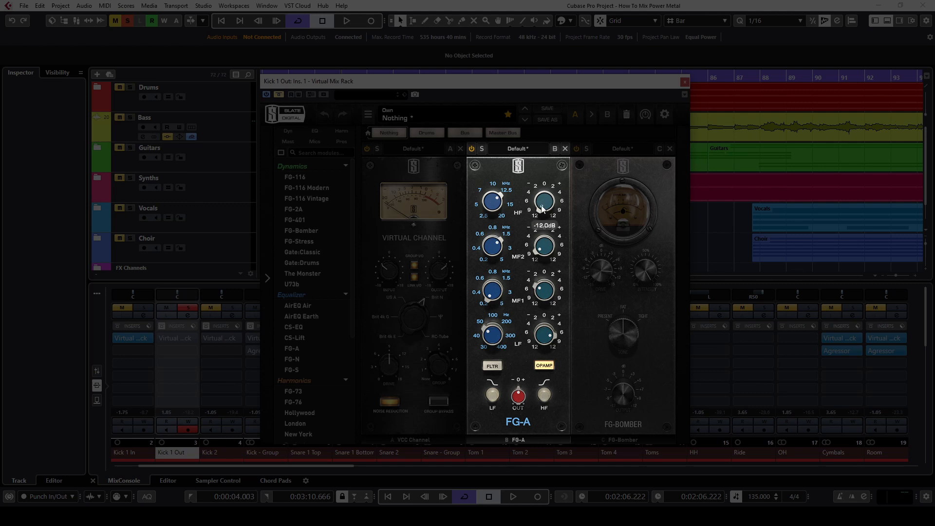
- Examine the FG-A equalizer bands and the FG-Bomber intensity in the Kick 1 Out Virtual Mix Rack
{"action": "mouse_move", "coordinate": [497, 210]}
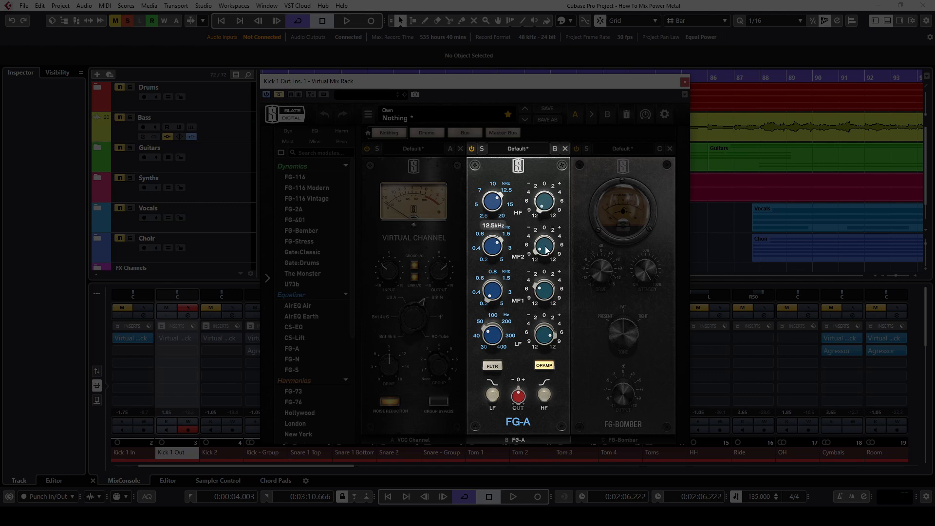
{"action": "mouse_move", "coordinate": [495, 251]}
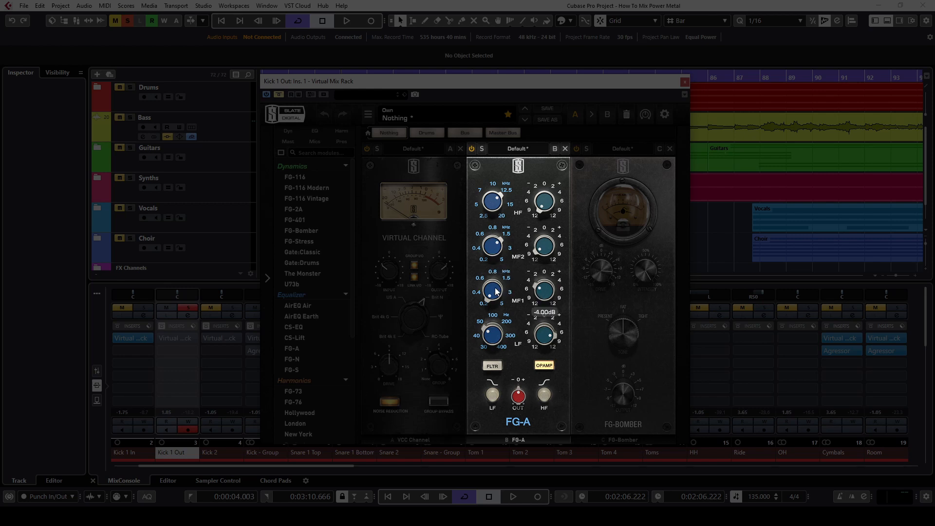
{"action": "mouse_move", "coordinate": [542, 343]}
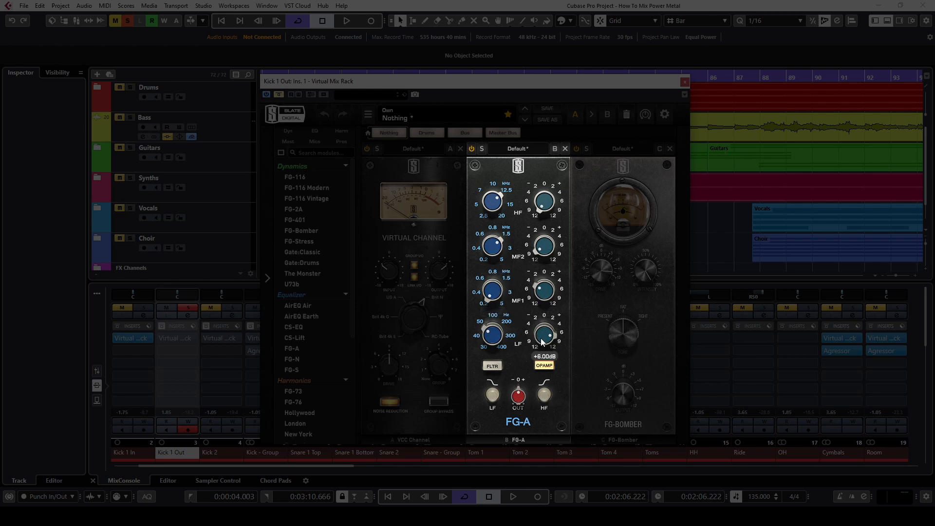
{"action": "mouse_move", "coordinate": [496, 334]}
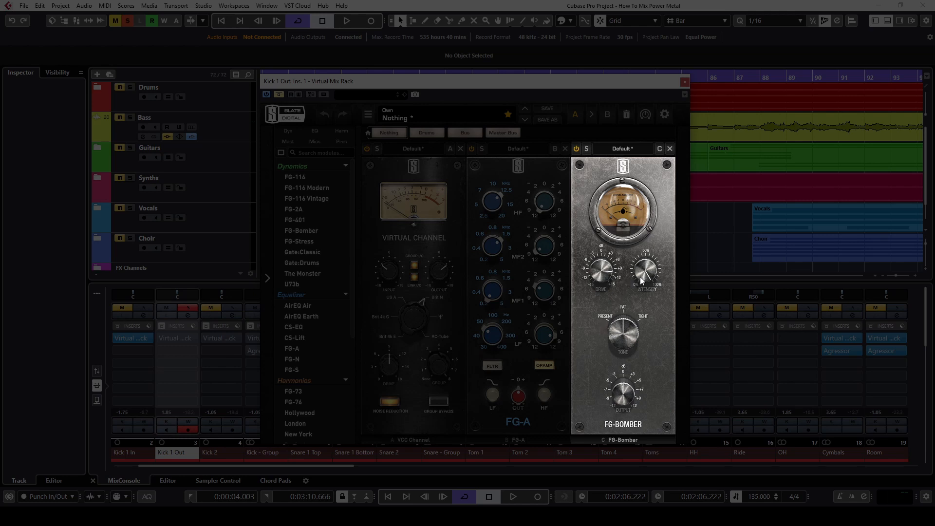
{"action": "mouse_move", "coordinate": [644, 273]}
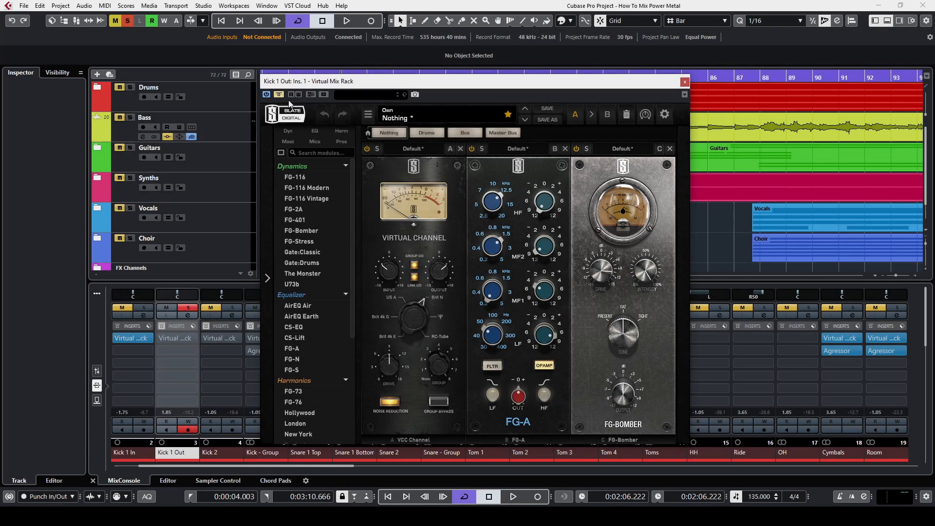
- Play the soloed Kick 1 Out channel and toggle its Virtual Mix Rack bypass to compare the sound
{"action": "key", "text": "space"}
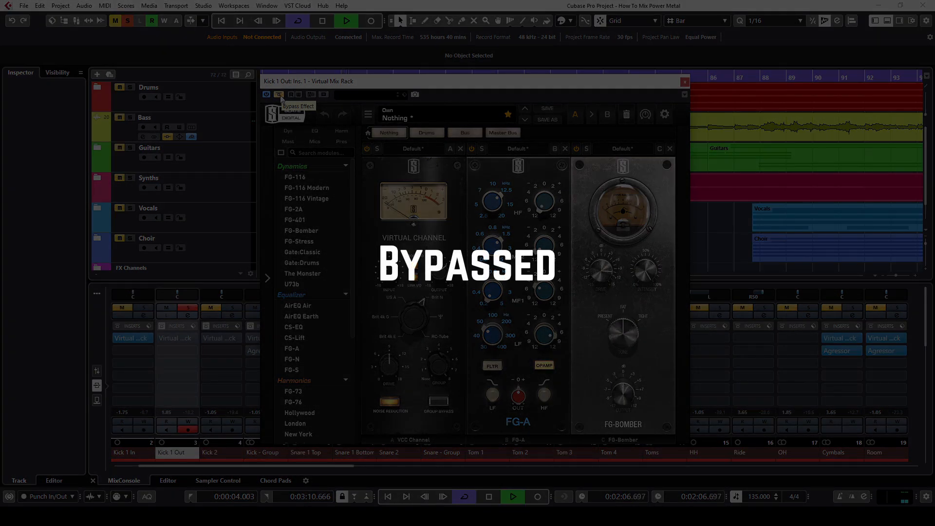
{"action": "left_click", "coordinate": [279, 95]}
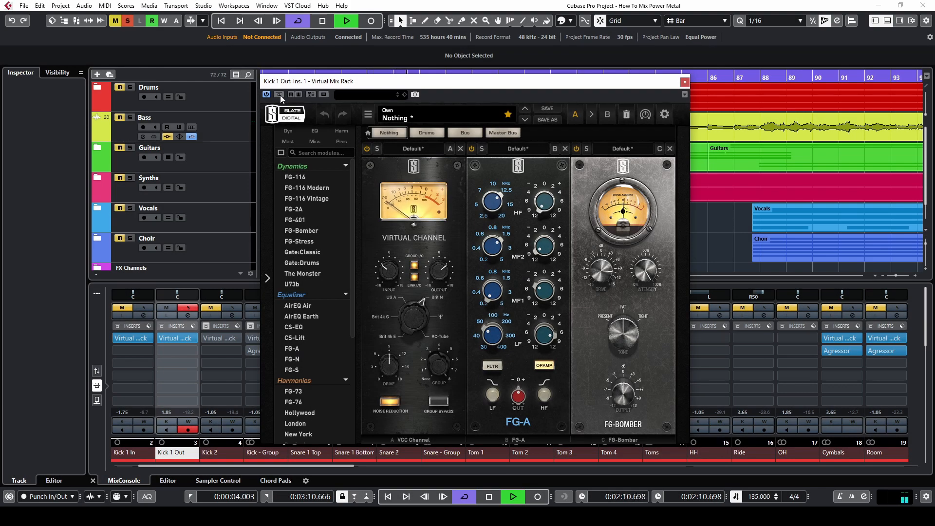
{"action": "left_click", "coordinate": [280, 95]}
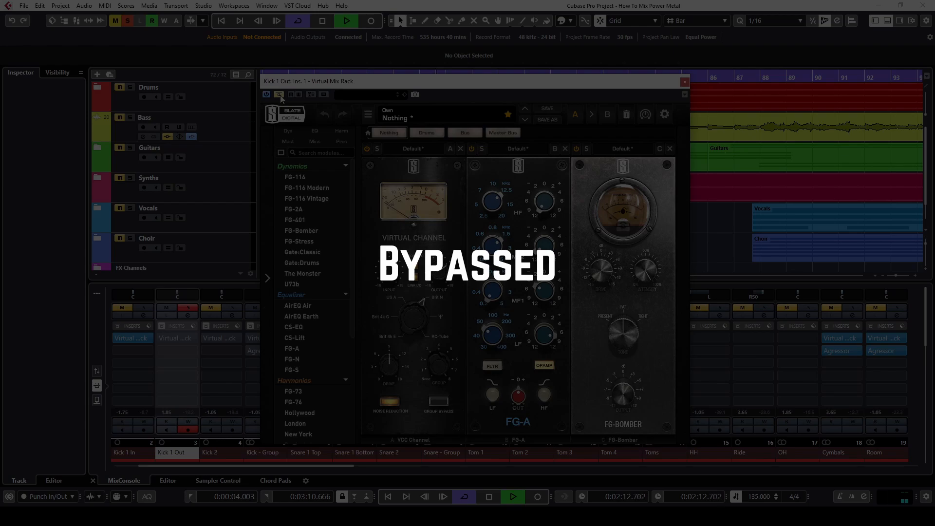
{"action": "left_click", "coordinate": [280, 95]}
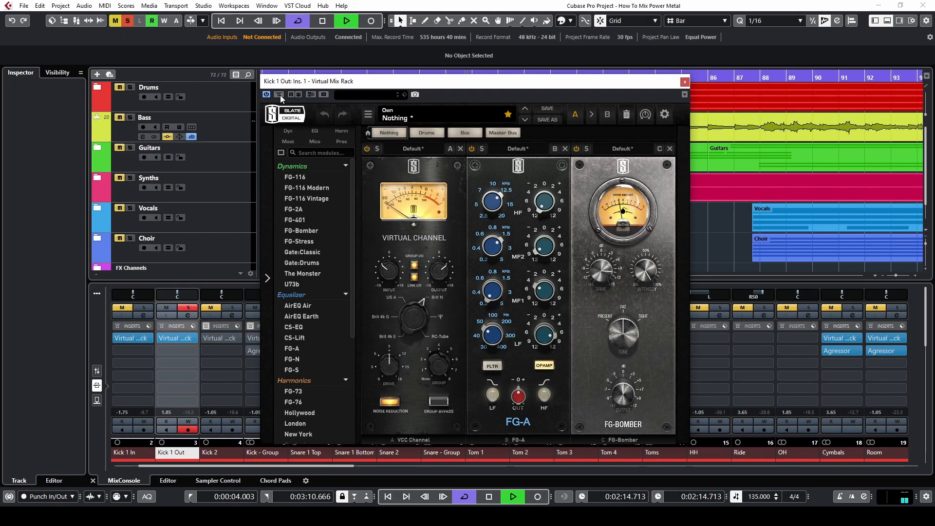
{"action": "left_click", "coordinate": [280, 95]}
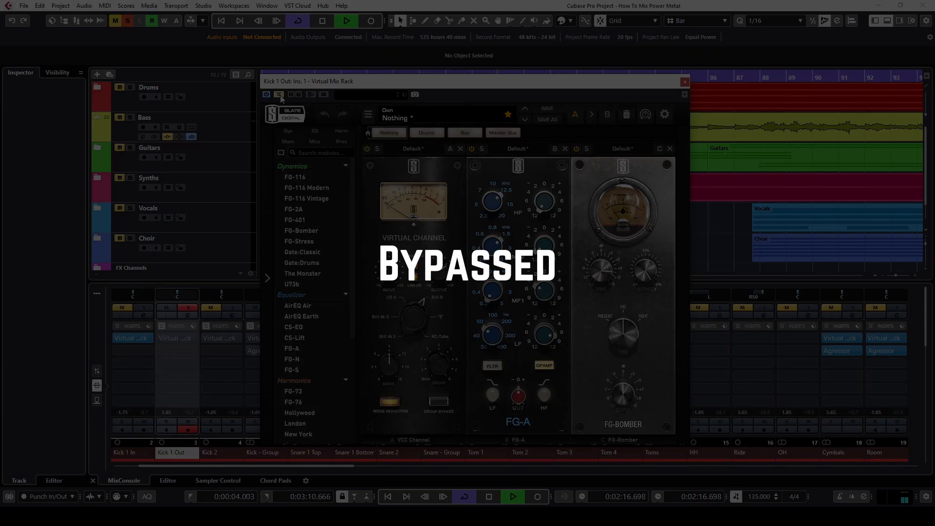
{"action": "left_click", "coordinate": [280, 95]}
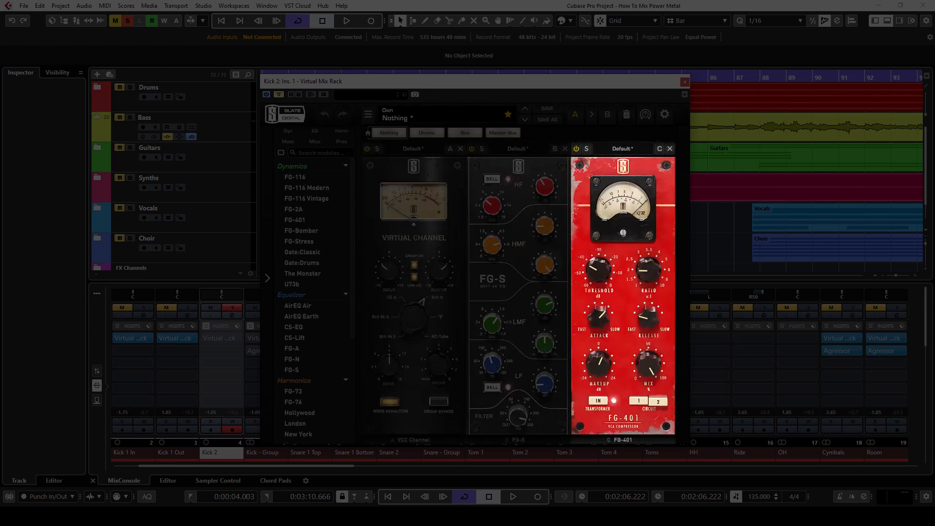
- Examine the Virtual Channel settings and the FG-S equalizer's bands and filter in the Kick 2 Virtual Mix Rack
{"action": "mouse_move", "coordinate": [440, 372]}
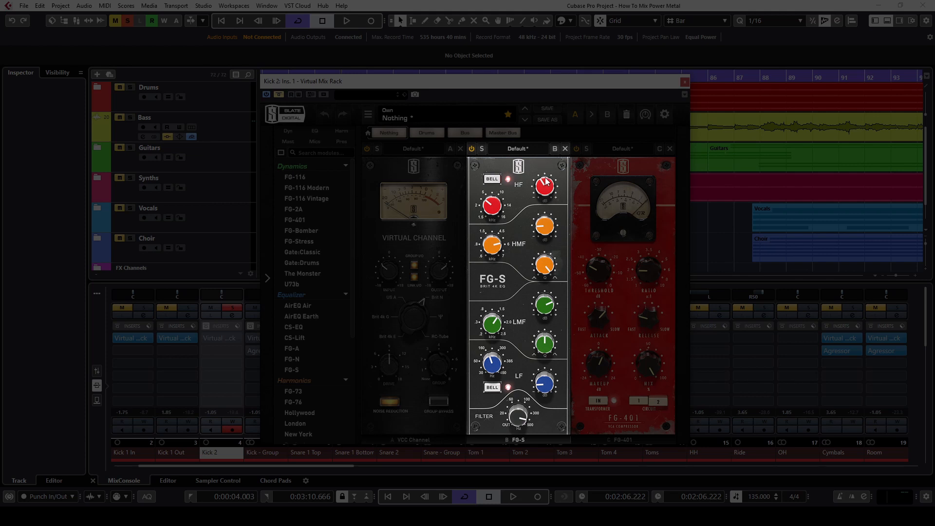
{"action": "mouse_move", "coordinate": [546, 186]}
{"action": "mouse_move", "coordinate": [494, 208]}
{"action": "mouse_move", "coordinate": [546, 229]}
{"action": "mouse_move", "coordinate": [487, 249]}
{"action": "mouse_move", "coordinate": [492, 335]}
{"action": "mouse_move", "coordinate": [488, 363]}
{"action": "mouse_move", "coordinate": [523, 421]}
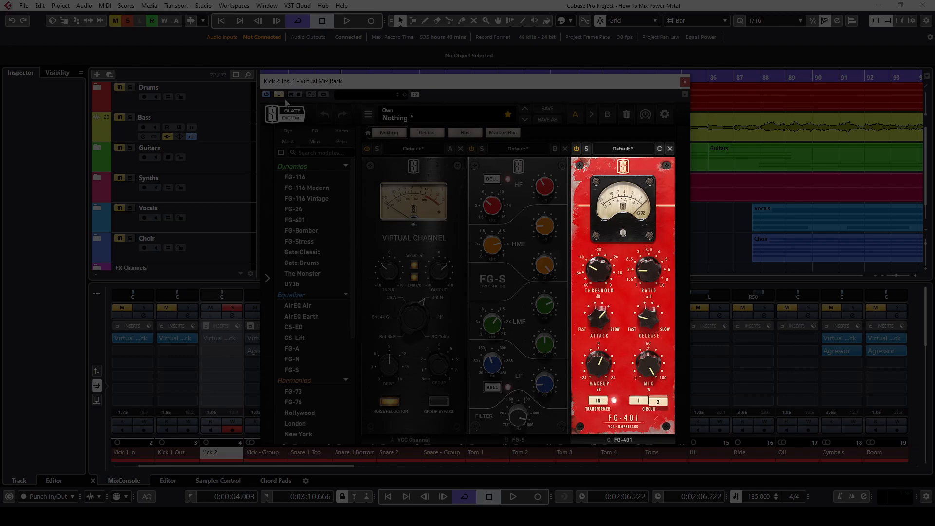
- Play the soloed Kick 2 channel and toggle its Virtual Mix Rack bypass to compare the sound
{"action": "key", "text": "space"}
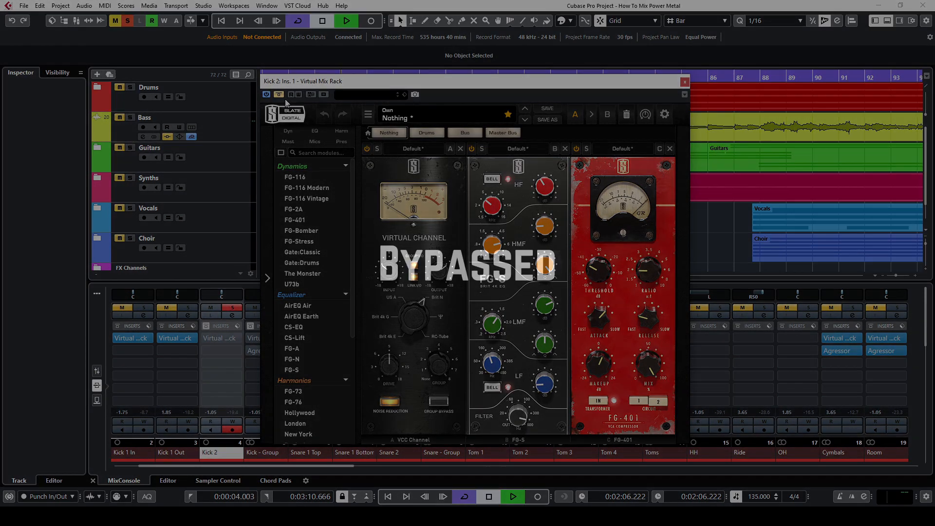
{"action": "left_click", "coordinate": [280, 95]}
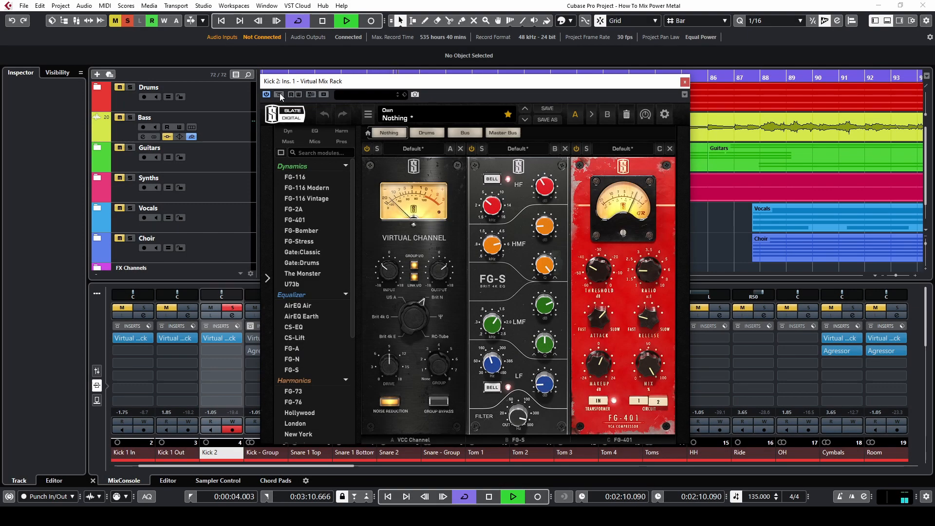
{"action": "left_click", "coordinate": [280, 95]}
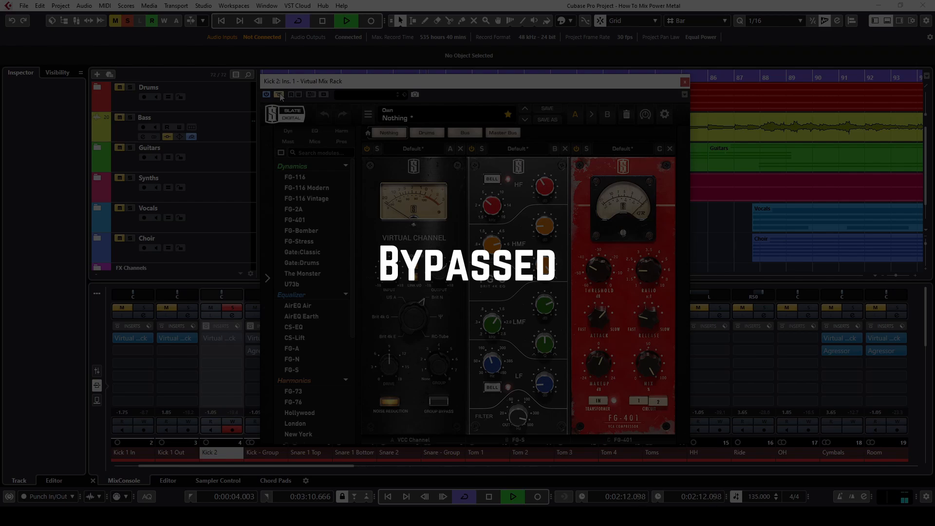
{"action": "left_click", "coordinate": [280, 95]}
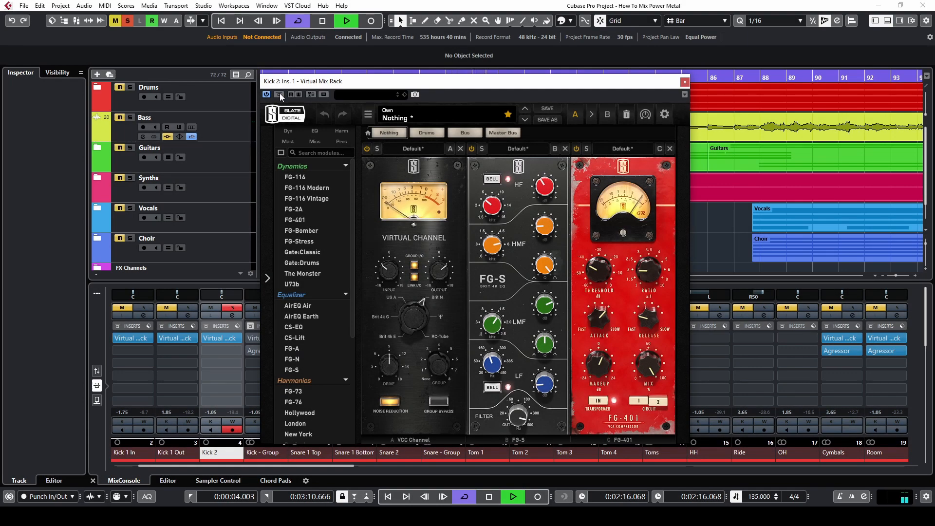
{"action": "left_click", "coordinate": [279, 95]}
{"action": "left_click", "coordinate": [280, 95]}
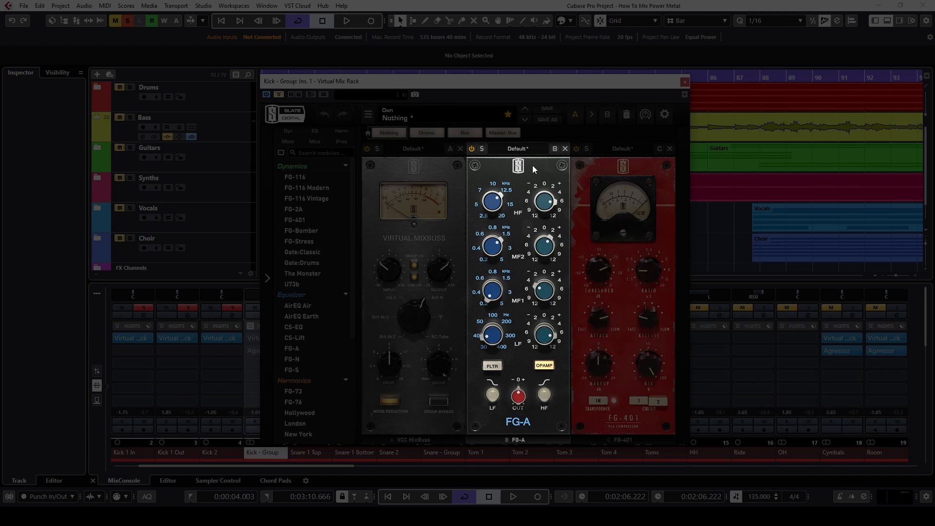
- Examine the FG-A equalizer frequencies and the FG-401 compressor's release setting in the Kick - Group Virtual Mix Rack
{"action": "mouse_move", "coordinate": [493, 205]}
{"action": "mouse_move", "coordinate": [494, 250]}
{"action": "mouse_move", "coordinate": [498, 294]}
{"action": "mouse_move", "coordinate": [498, 338]}
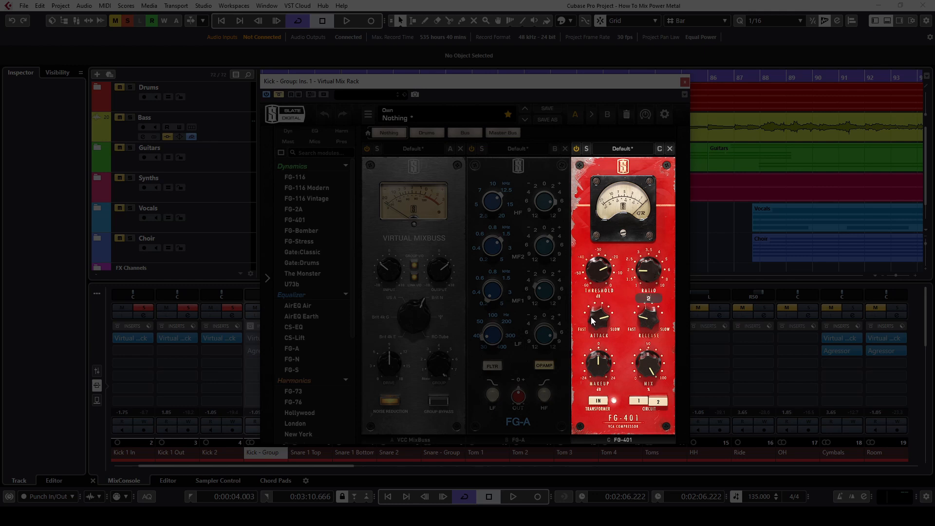
{"action": "mouse_move", "coordinate": [644, 320]}
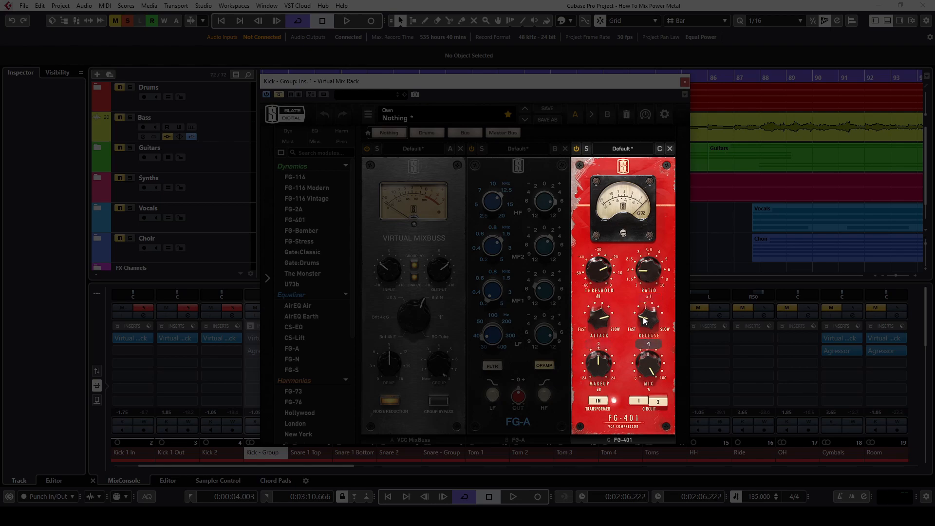
- Play the soloed kick channels and toggle the Kick - Group Virtual Mix Rack bypass to compare the sound
{"action": "key", "text": "space"}
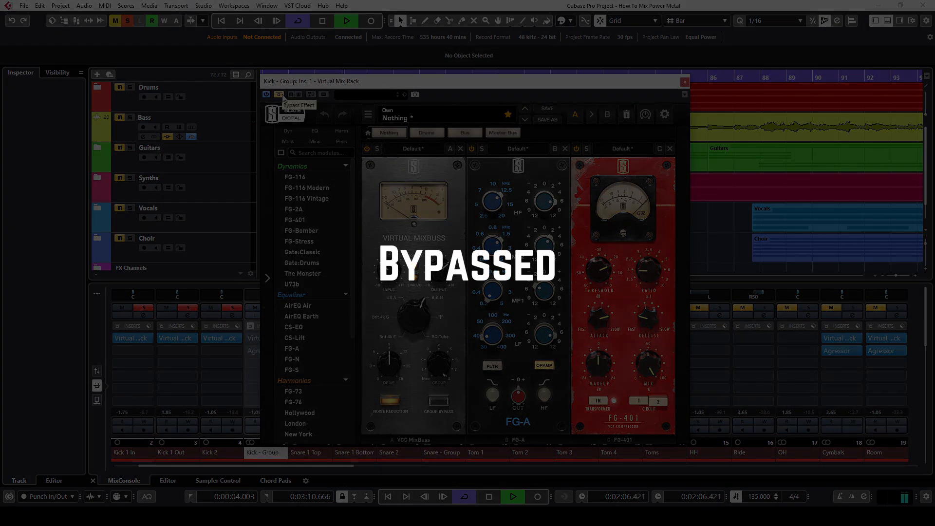
{"action": "left_click", "coordinate": [282, 94]}
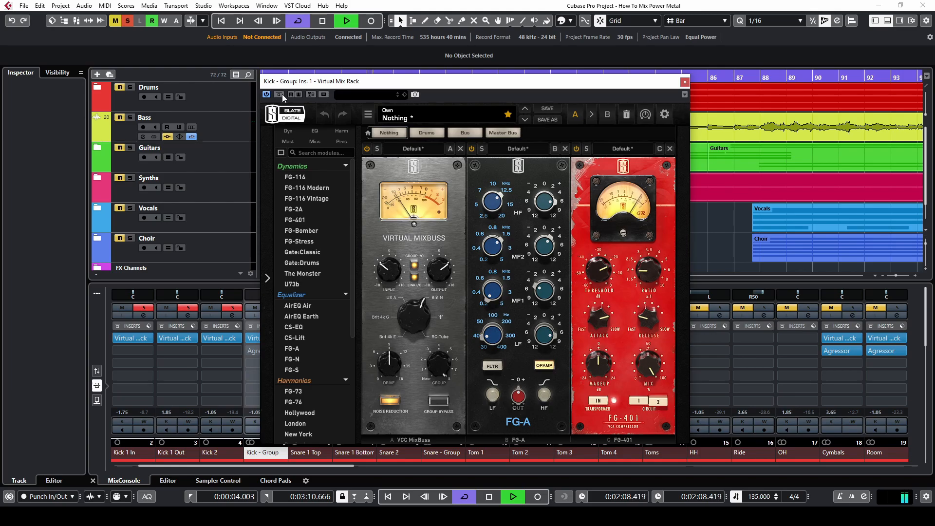
{"action": "left_click", "coordinate": [282, 94]}
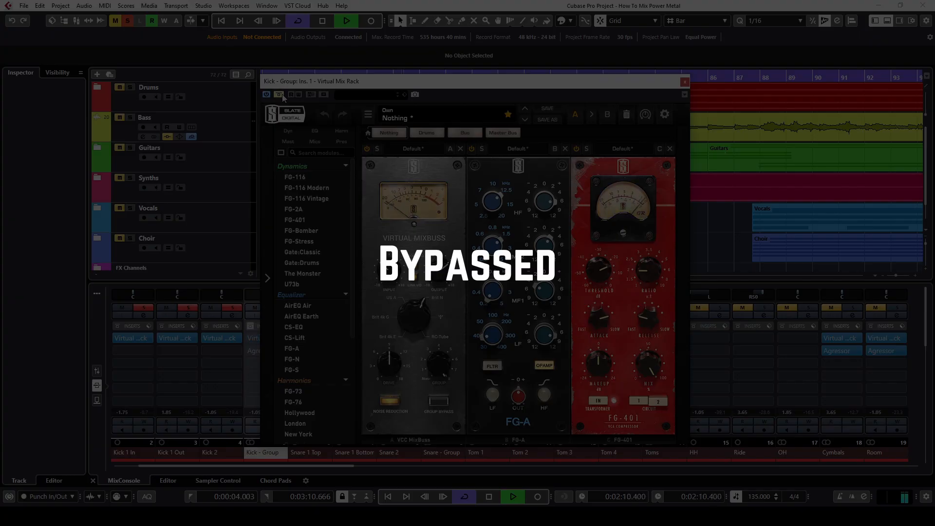
{"action": "left_click", "coordinate": [282, 95]}
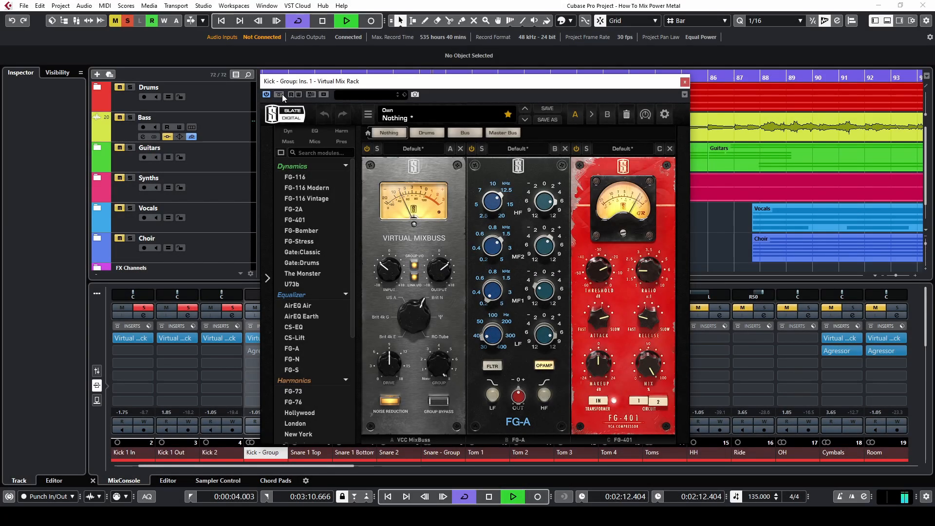
{"action": "left_click", "coordinate": [282, 95]}
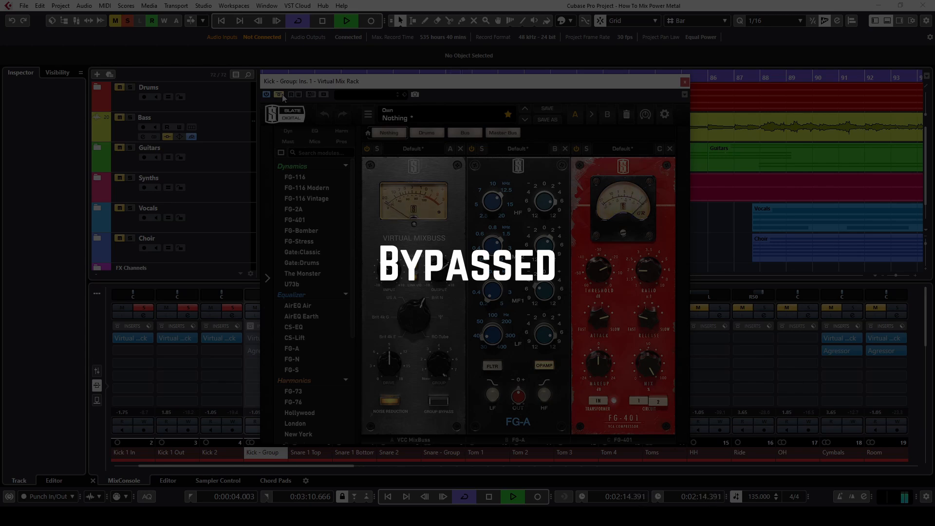
{"action": "left_click", "coordinate": [282, 94]}
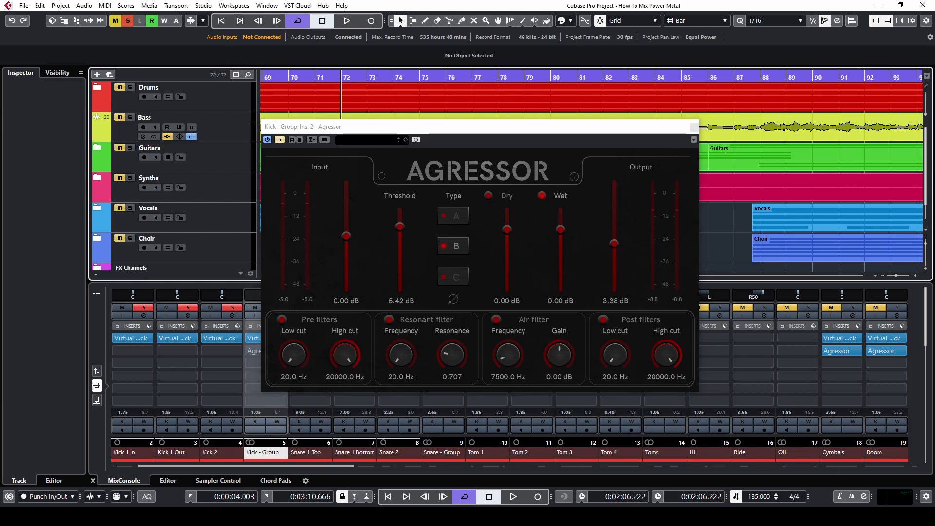
- Play the kicks while toggling the Kick - Group Agressor bypass to compare the sound, then stop playback and close the plug-in
{"action": "key", "text": "space"}
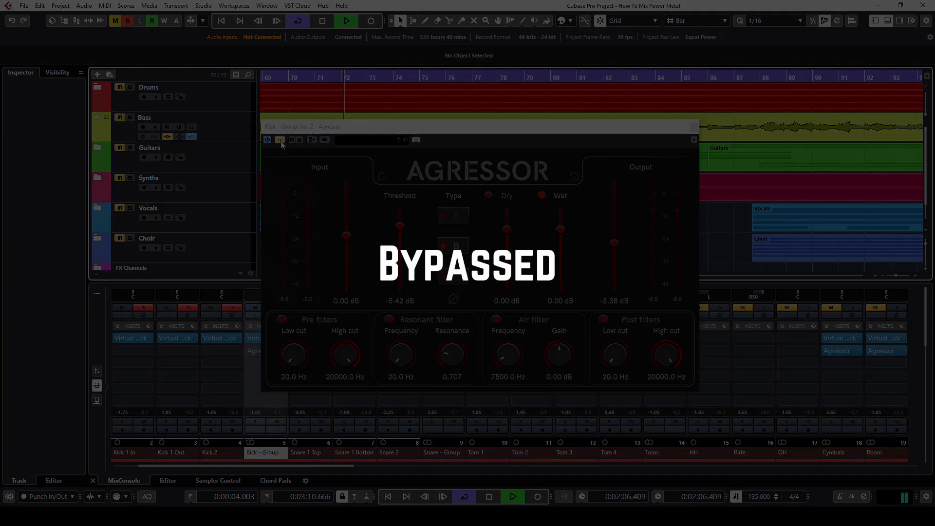
{"action": "left_click", "coordinate": [281, 141]}
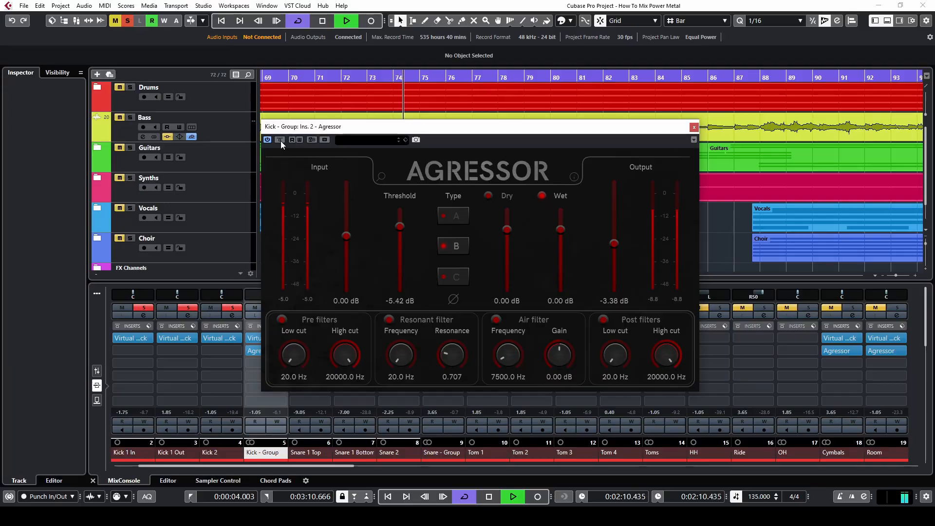
{"action": "left_click", "coordinate": [281, 140]}
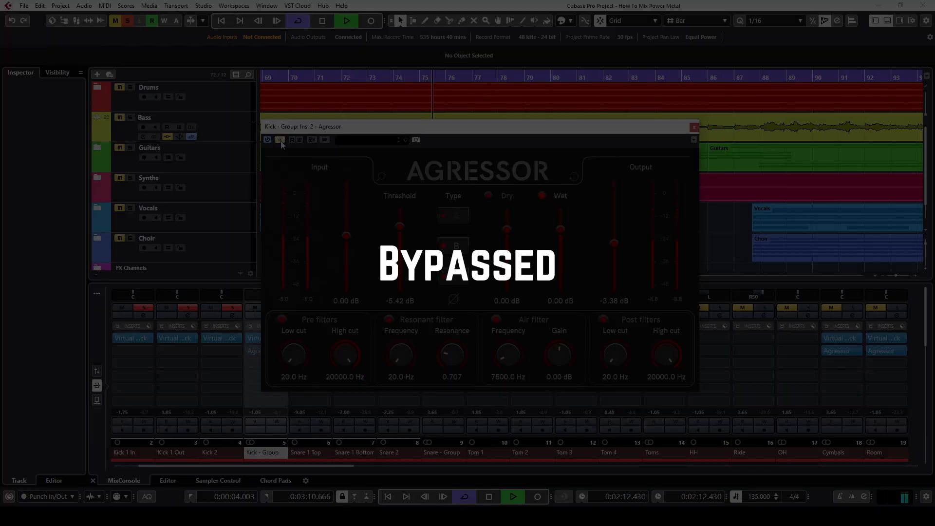
{"action": "left_click", "coordinate": [281, 141]}
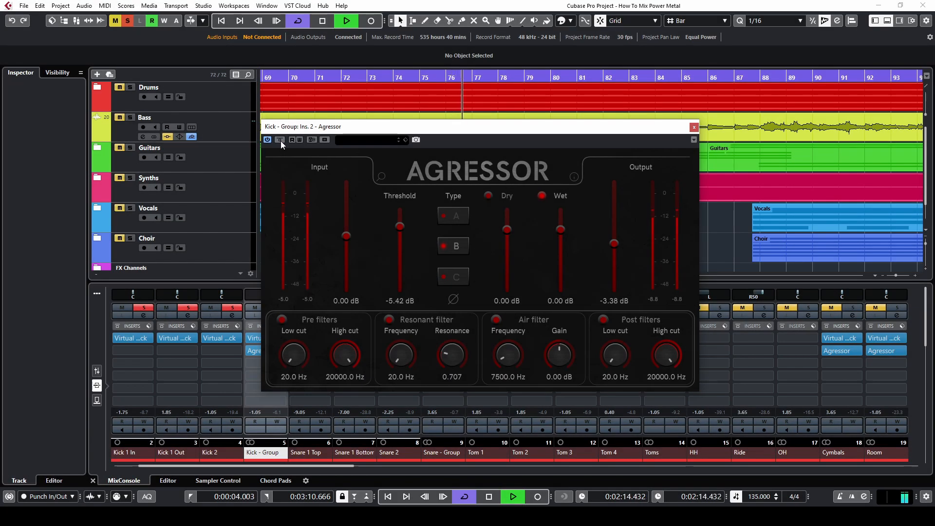
{"action": "left_click", "coordinate": [280, 141]}
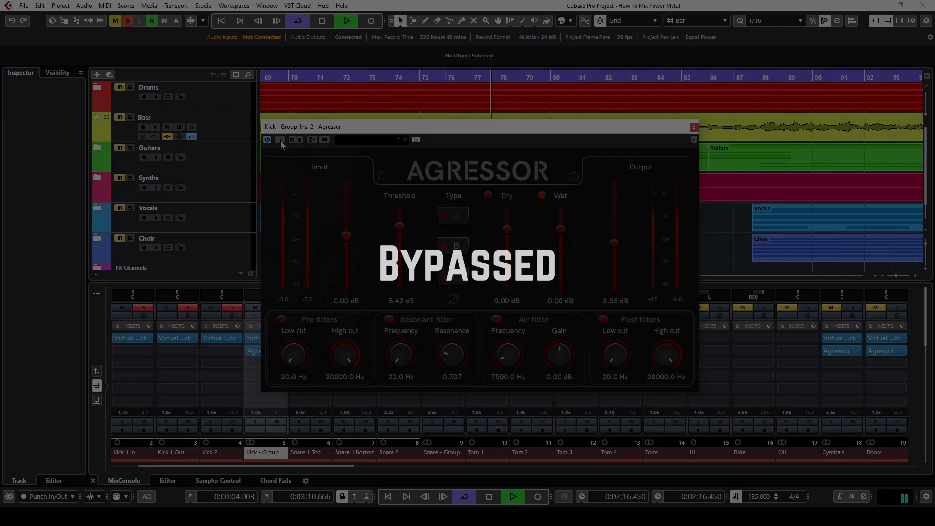
{"action": "left_click", "coordinate": [281, 140]}
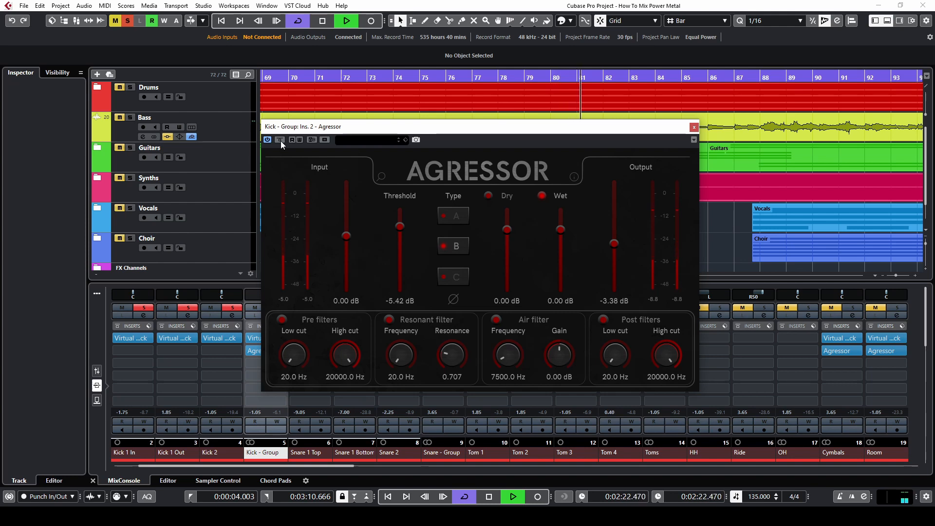
{"action": "key", "text": "space"}
{"action": "left_click", "coordinate": [693, 128]}
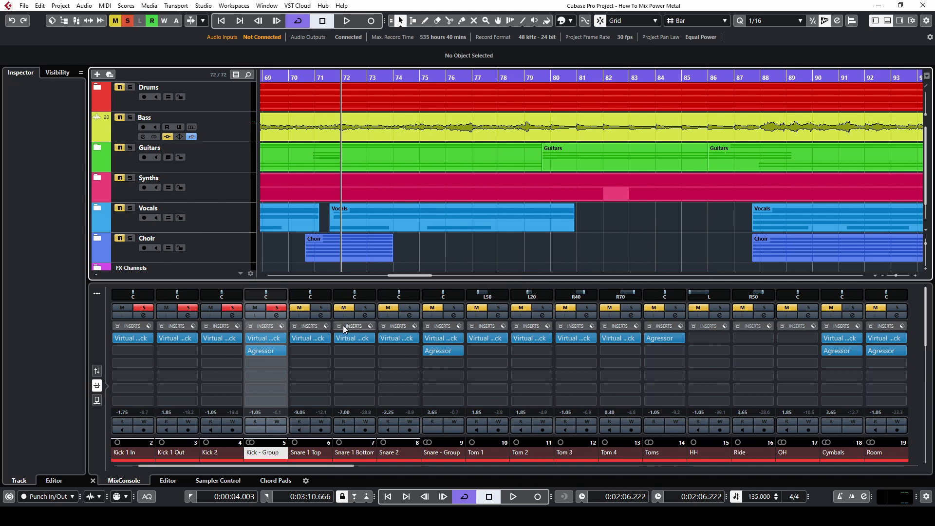
- Play the kicks and toggle the bypass of all Kick - Group inserts to compare the fully processed and unprocessed sound
{"action": "key", "text": "space"}
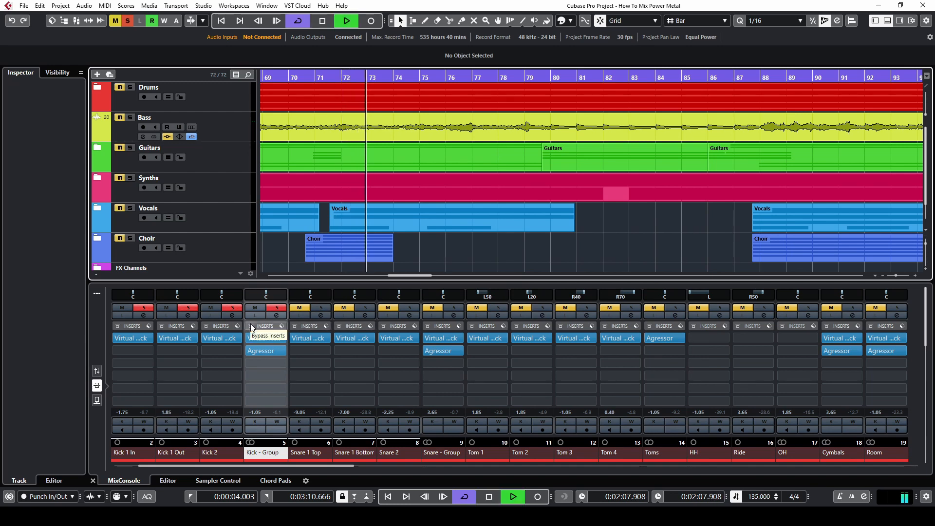
{"action": "left_click", "coordinate": [250, 326]}
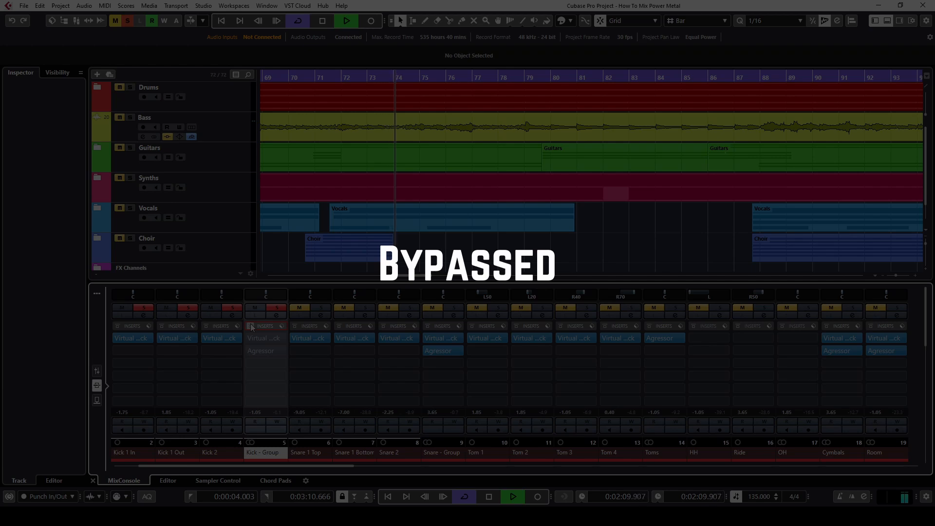
{"action": "left_click", "coordinate": [251, 326]}
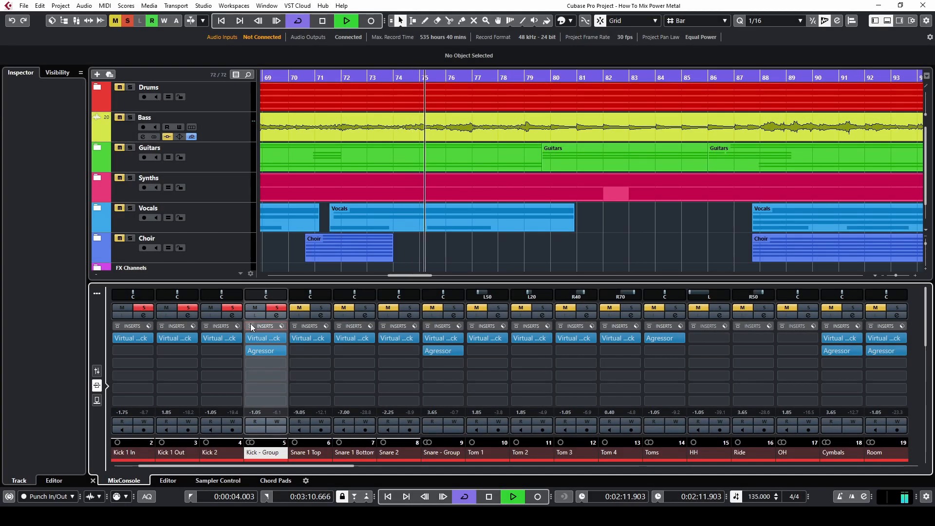
{"action": "left_click", "coordinate": [251, 325]}
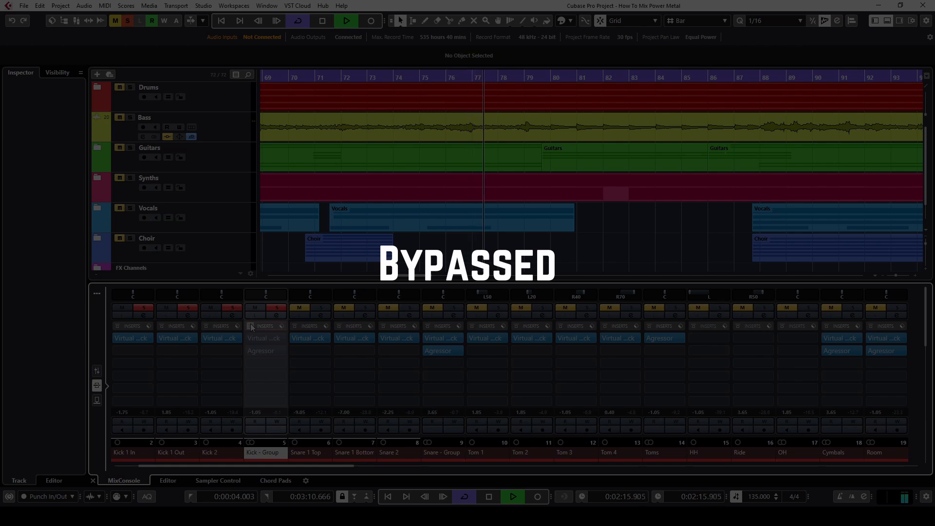
{"action": "left_click", "coordinate": [250, 324]}
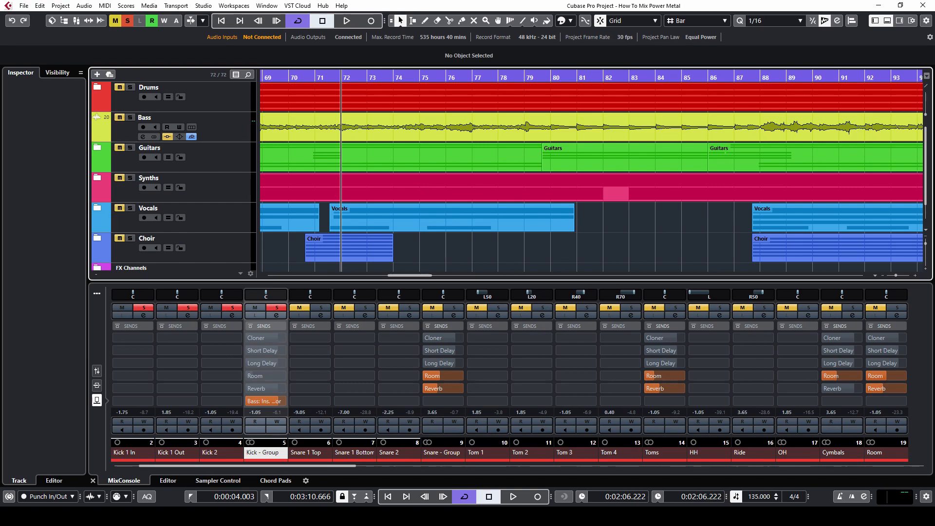
- Activate the Room send on the Kick - Group channel and play the kicks to hear it
{"action": "left_click", "coordinate": [250, 376]}
{"action": "key", "text": "space"}
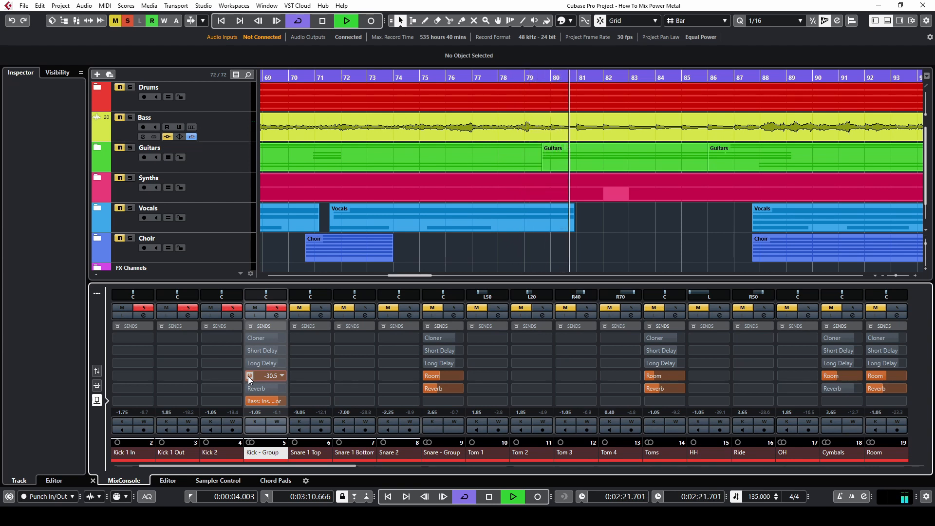
{"action": "key", "text": "space"}
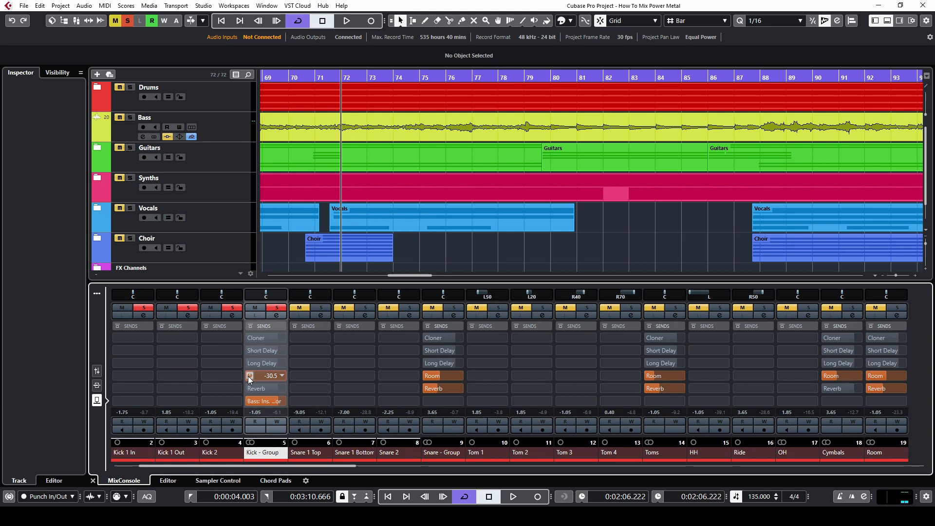